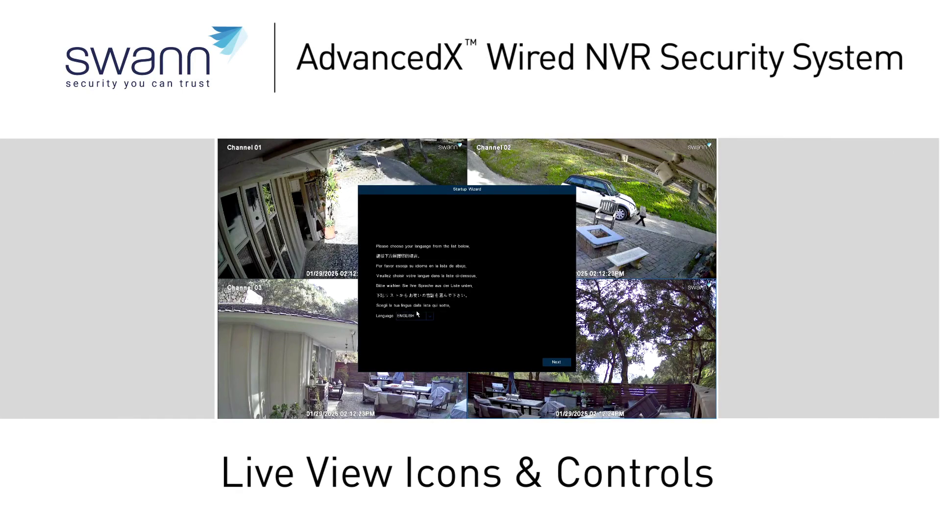
Step: Choose ENGLISH from the Startup Wizard's Language dropdown
{"action": "left_click", "coordinate": [432, 316]}
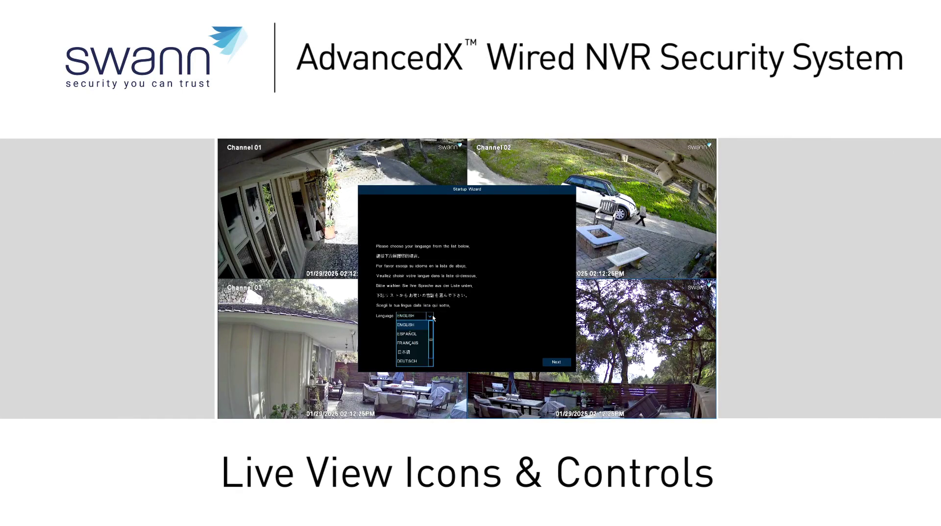
{"action": "left_click", "coordinate": [417, 325]}
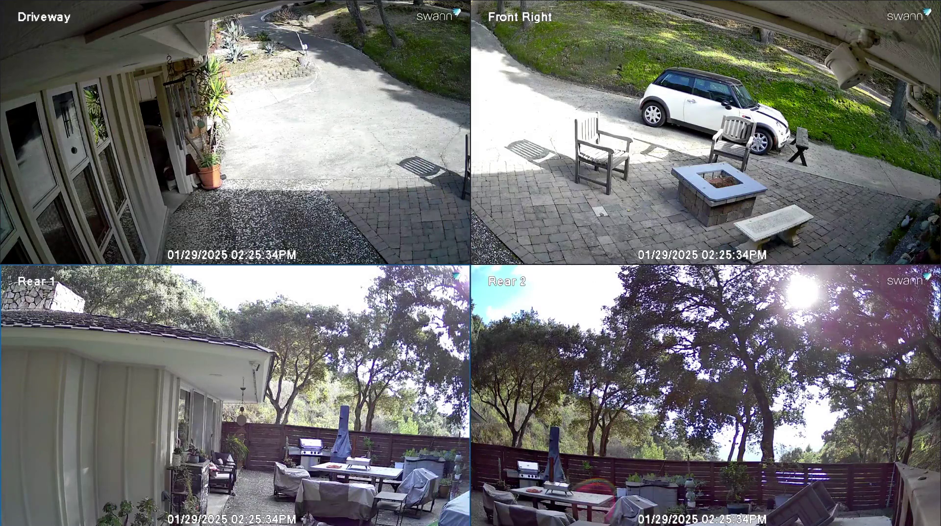
Step: Show Driveway's quick toolbar, then maximise Front Right and restore the four-camera grid
{"action": "left_click", "coordinate": [319, 381]}
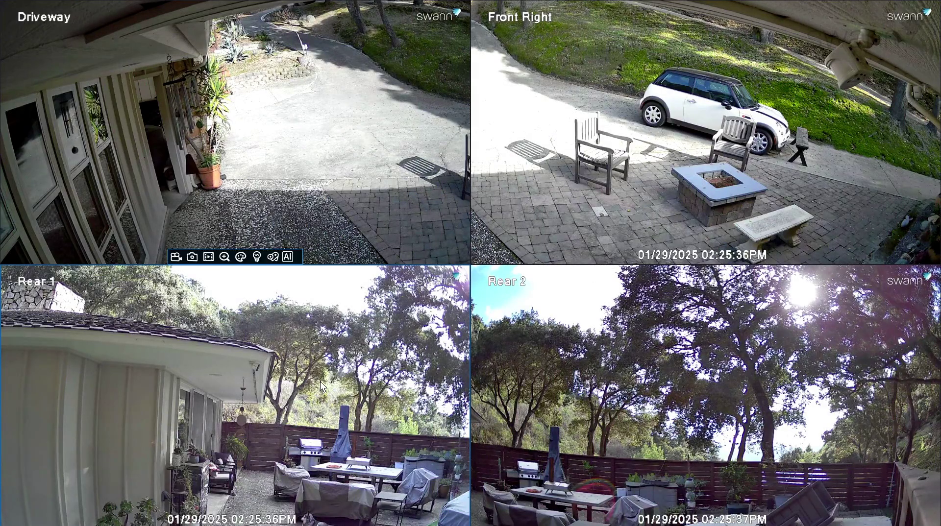
{"action": "double_click", "coordinate": [569, 178]}
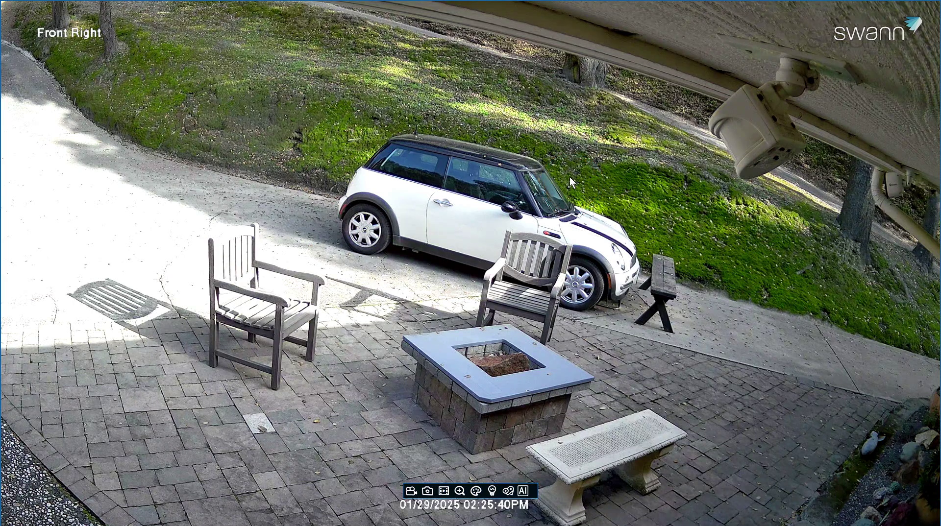
{"action": "double_click", "coordinate": [570, 177]}
Step: Drag the Front Right feed within the grid, then select Rear 1 to reveal the taskbar
{"action": "left_click", "coordinate": [563, 204]}
{"action": "left_click_drag", "start_coordinate": [386, 189], "coordinate": [386, 189]}
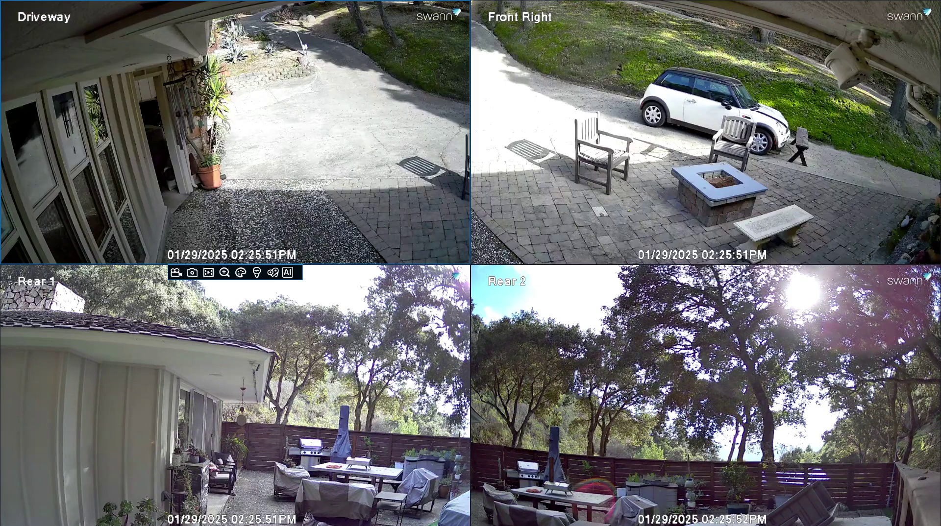
{"action": "left_click", "coordinate": [257, 410]}
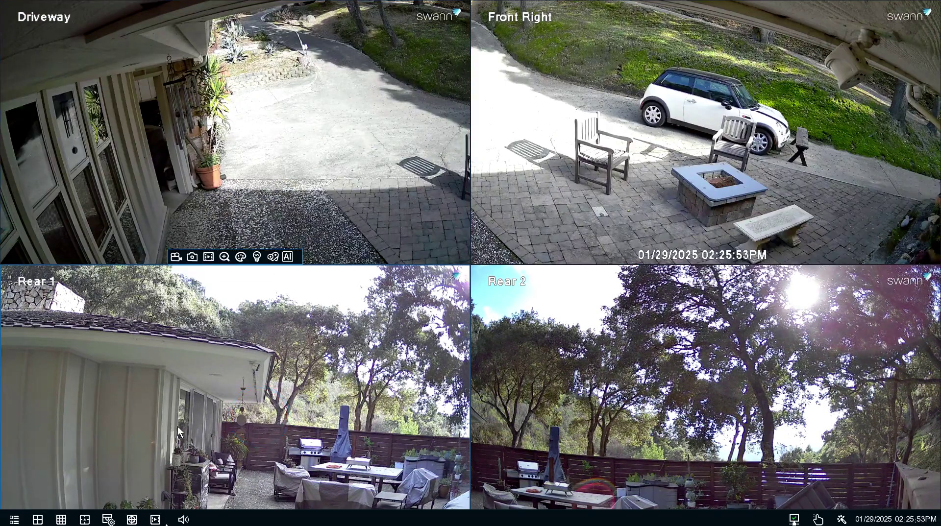
Step: Open and close Setup, then try Layout9 and the Channel 1-4 grouping
{"action": "left_click", "coordinate": [13, 521]}
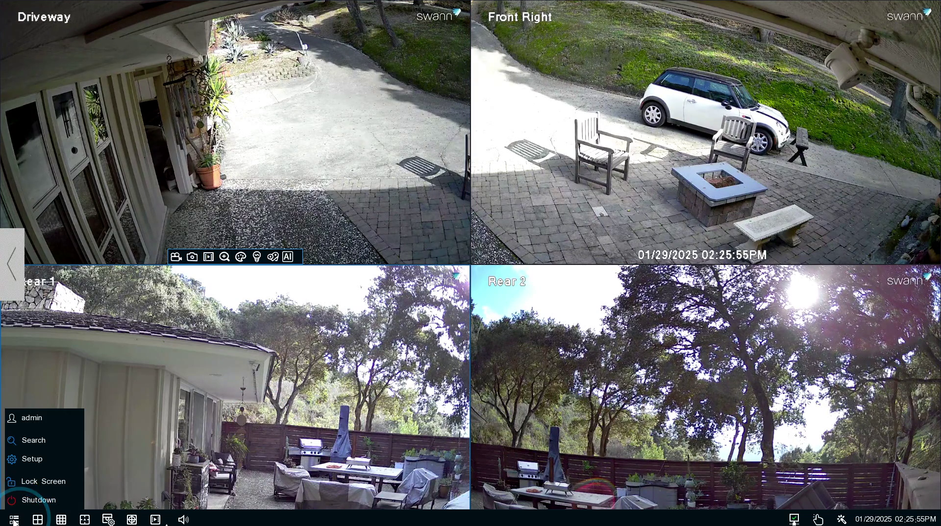
{"action": "left_click", "coordinate": [54, 462]}
{"action": "right_click", "coordinate": [55, 462]}
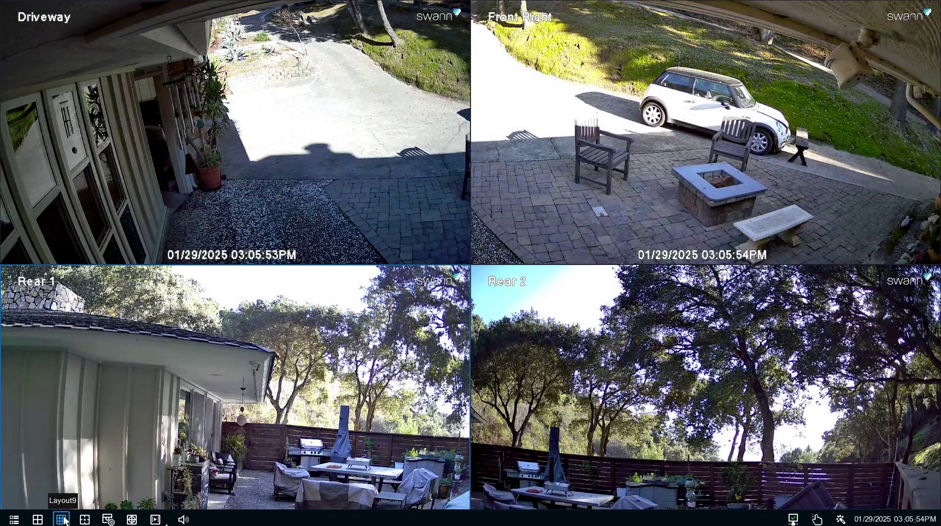
{"action": "left_click", "coordinate": [62, 519]}
{"action": "left_click", "coordinate": [37, 520]}
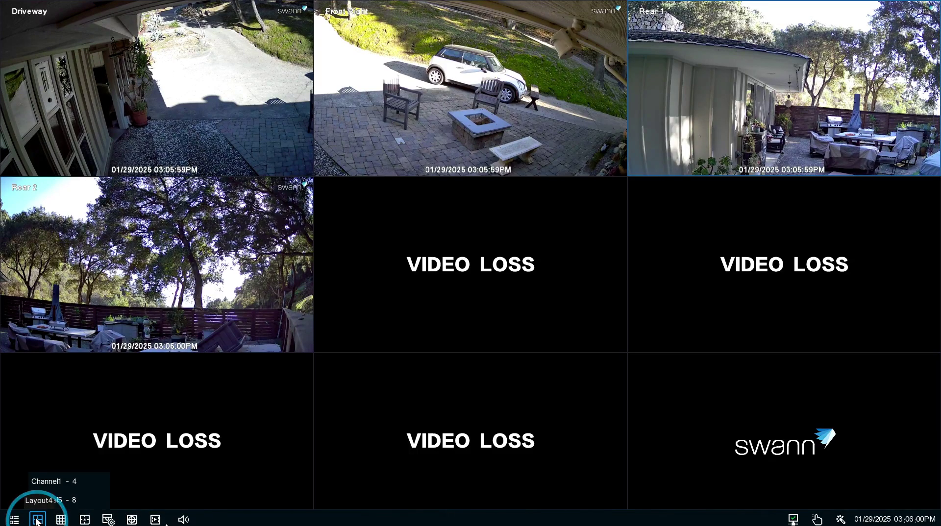
{"action": "left_click", "coordinate": [46, 484]}
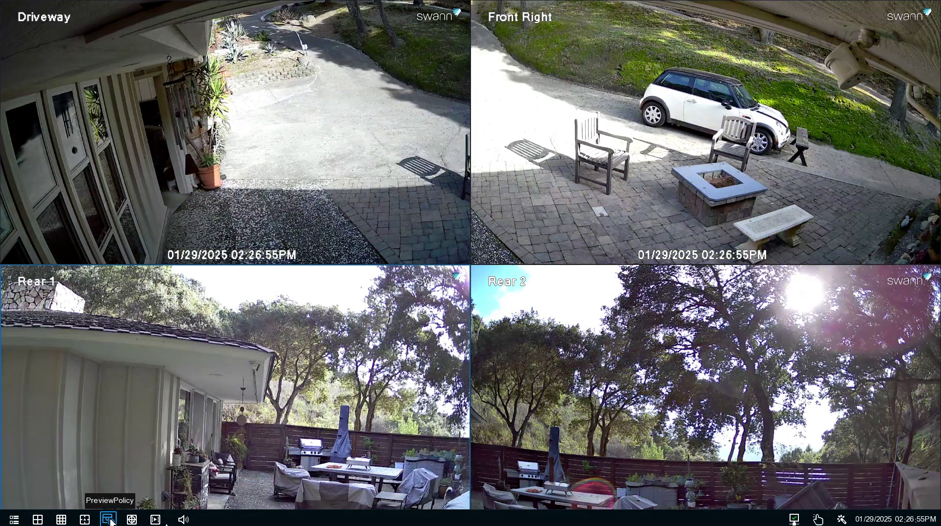
Step: Check stream mode, Rear 1 playback and volume, then open the detection event list
{"action": "left_click", "coordinate": [109, 520]}
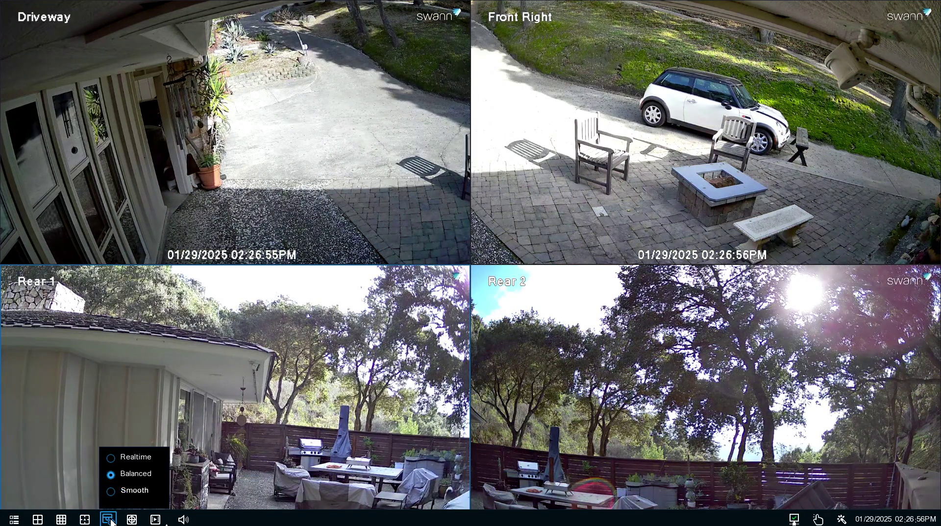
{"action": "left_click", "coordinate": [157, 520]}
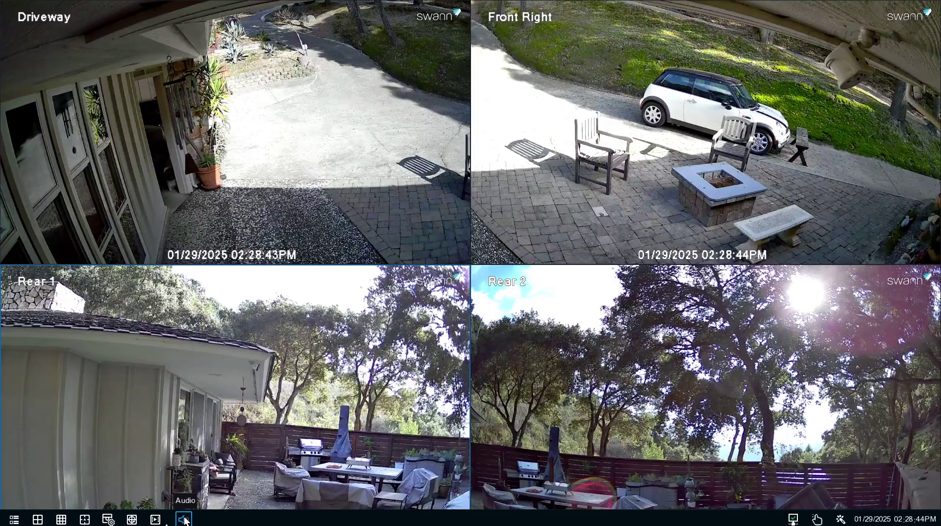
{"action": "left_click", "coordinate": [184, 520]}
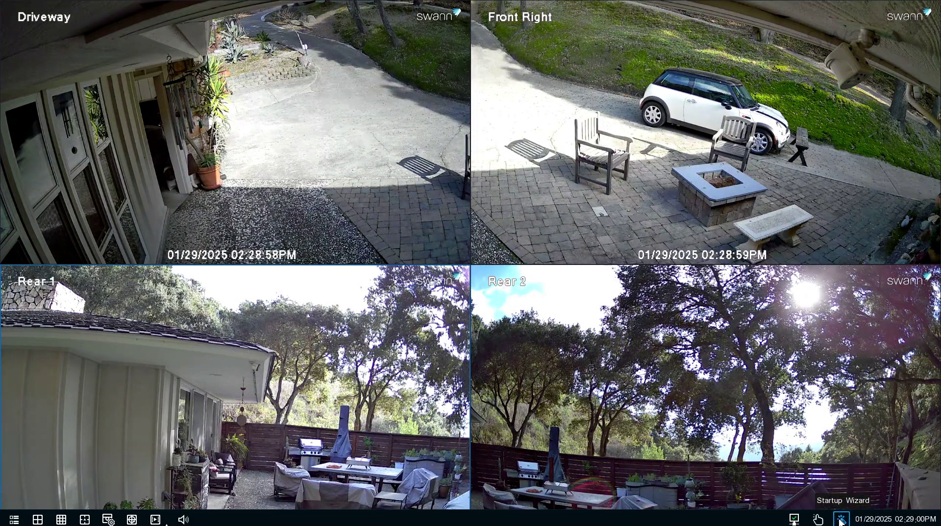
{"action": "left_click", "coordinate": [841, 521]}
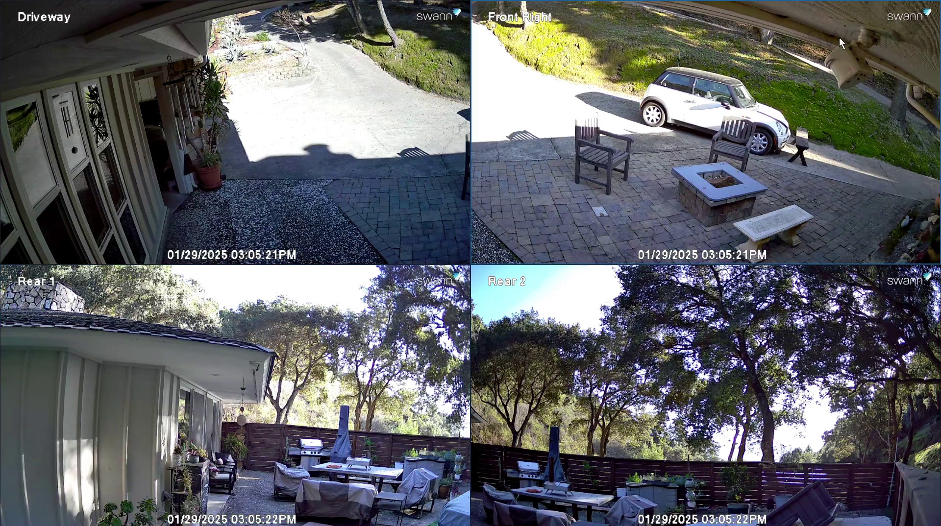
{"action": "left_click", "coordinate": [931, 264]}
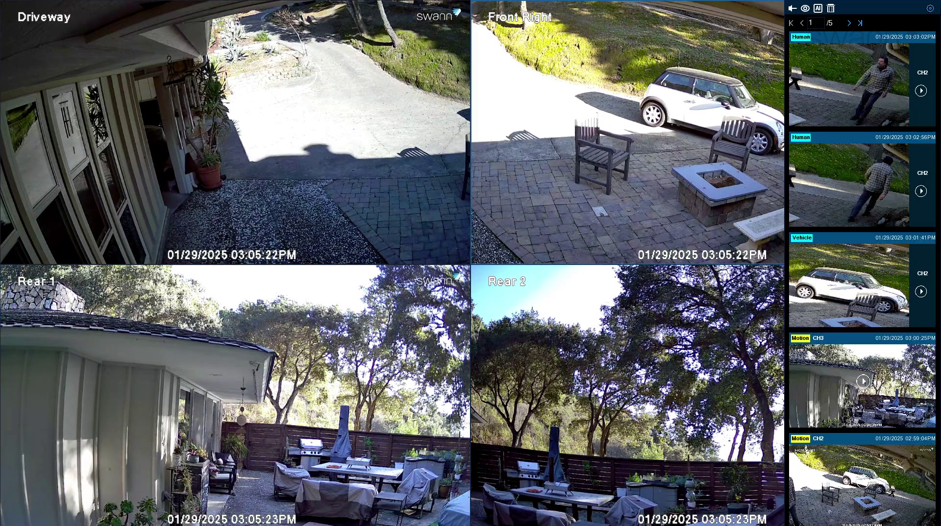
Step: Play the latest Human detection clip, then return to the four-camera layout
{"action": "left_click", "coordinate": [921, 91]}
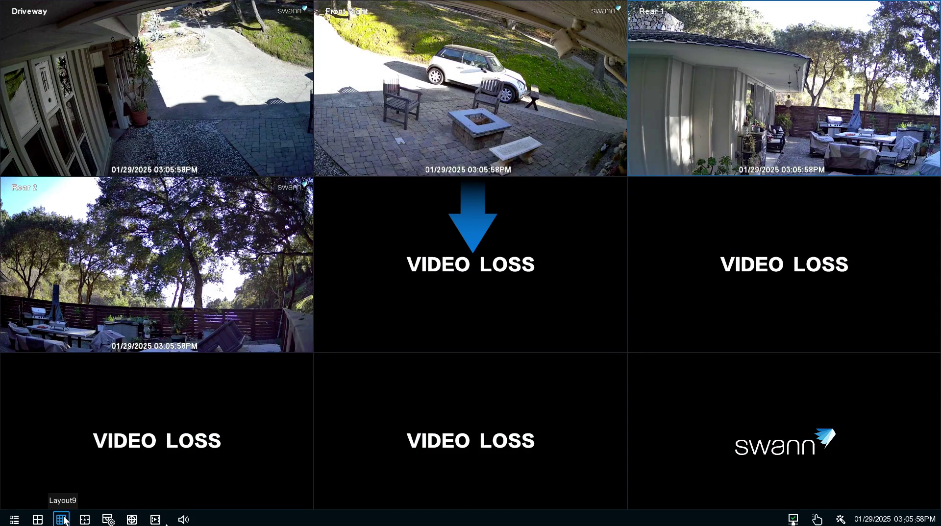
{"action": "left_click", "coordinate": [37, 519]}
{"action": "left_click", "coordinate": [282, 200]}
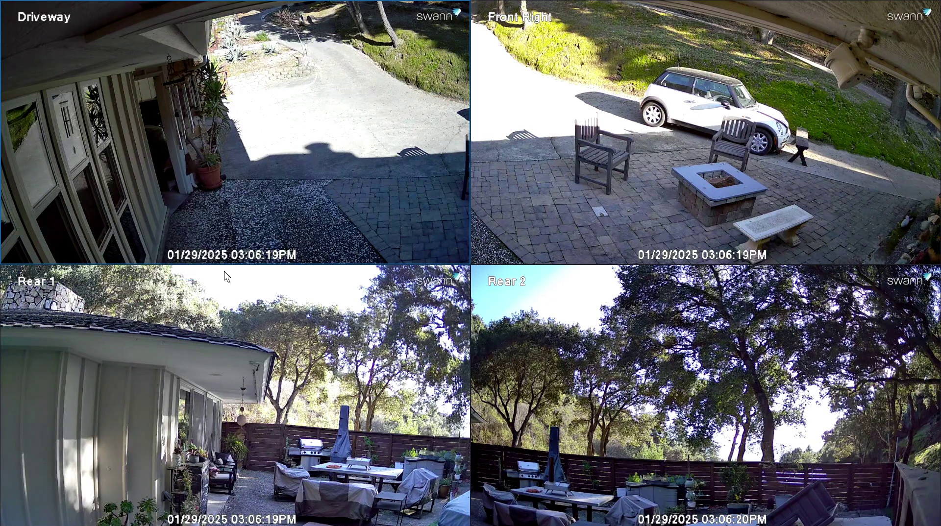
Step: Select Rear 1 and open the device settings from the main menu
{"action": "left_click", "coordinate": [193, 384]}
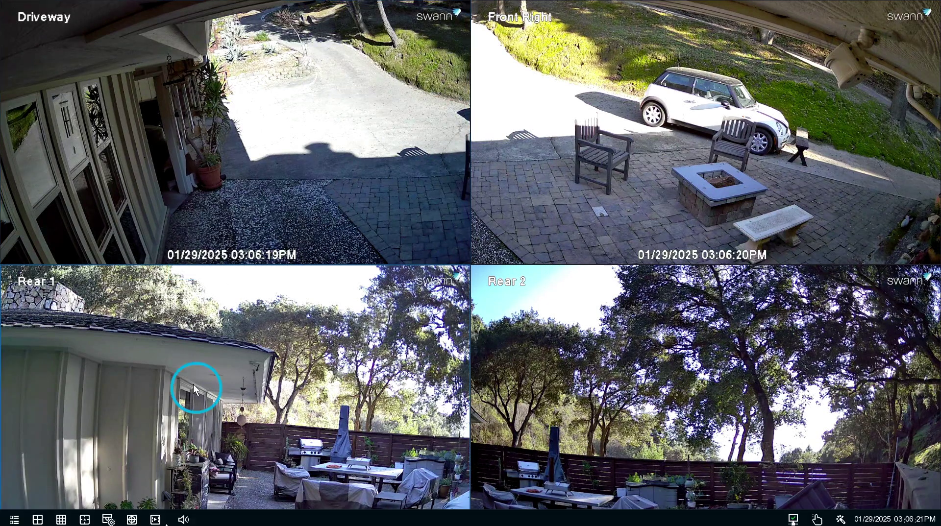
{"action": "left_click", "coordinate": [23, 522]}
{"action": "left_click", "coordinate": [42, 453]}
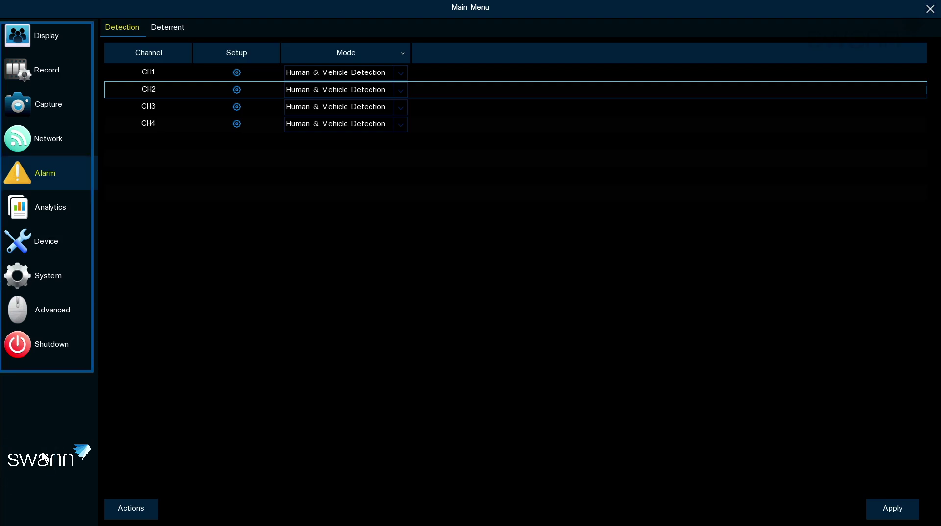
{"action": "left_click", "coordinate": [48, 22]}
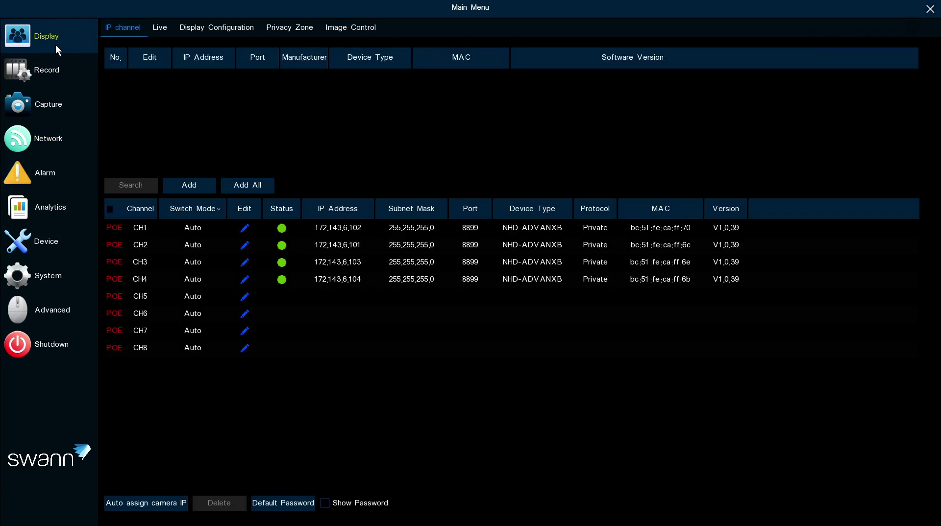
{"action": "right_click", "coordinate": [140, 133]}
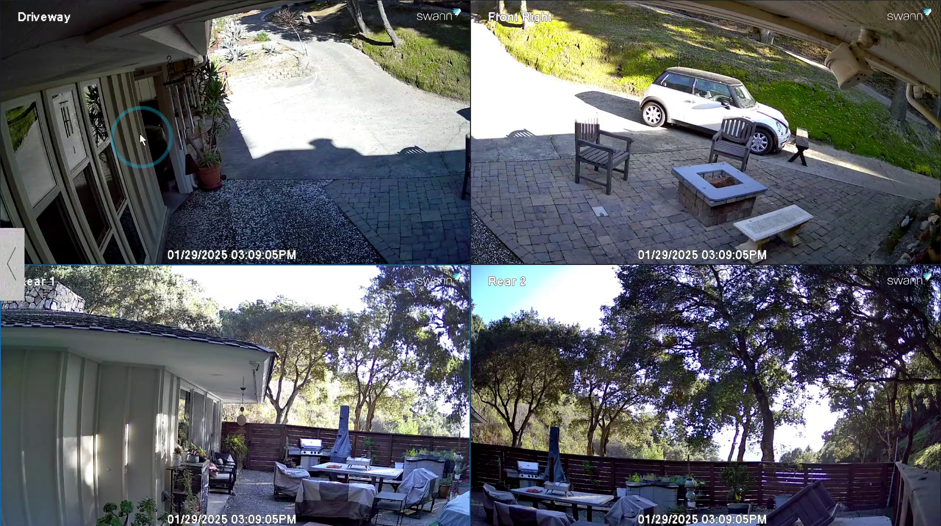
{"action": "right_click", "coordinate": [144, 127]}
Step: In Display > Live, inspect CH1's Driveway name field and picture setup, then close them
{"action": "left_click", "coordinate": [48, 36]}
{"action": "left_click", "coordinate": [163, 25]}
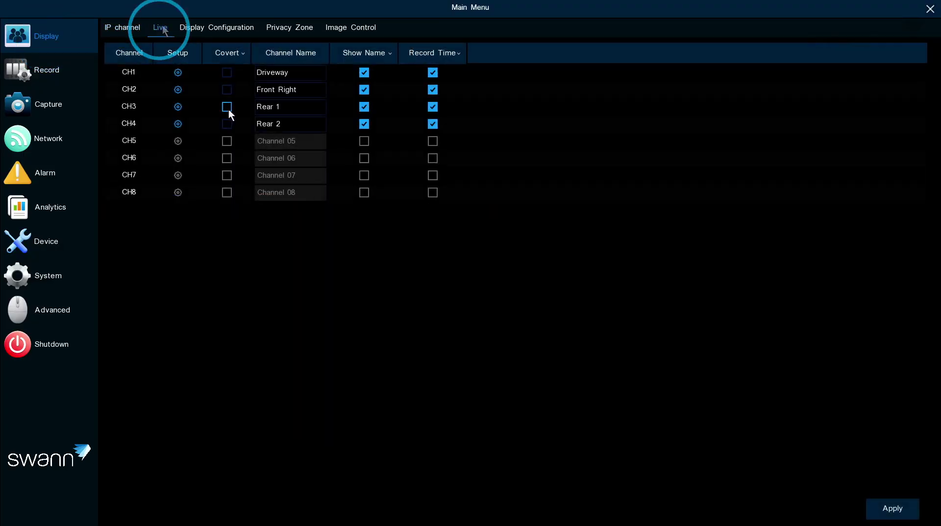
{"action": "left_click", "coordinate": [304, 73]}
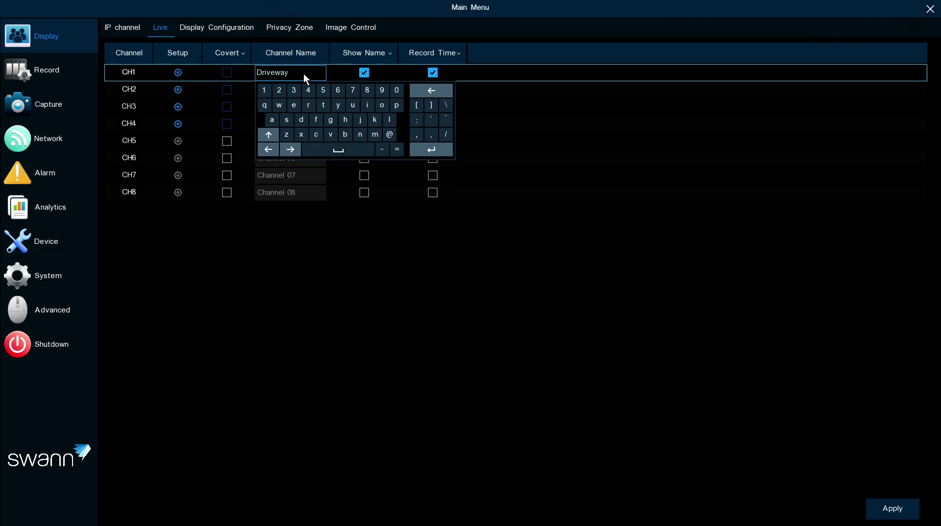
{"action": "right_click", "coordinate": [303, 74]}
{"action": "left_click", "coordinate": [178, 72]}
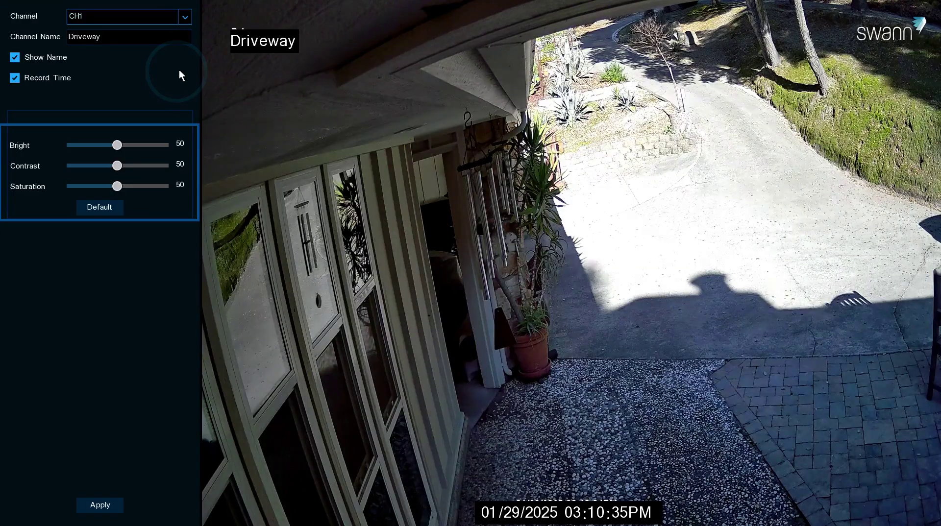
{"action": "right_click", "coordinate": [275, 152]}
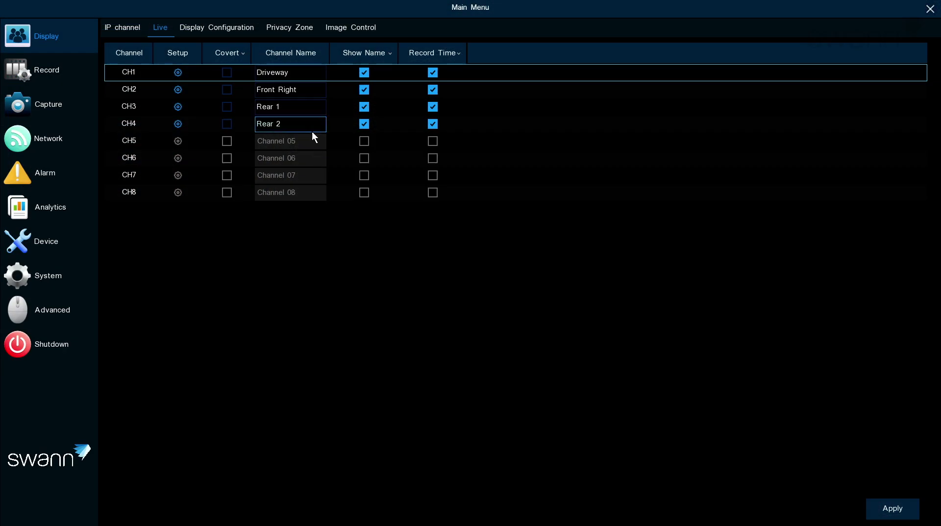
Step: Enlarge Driveway's Area1 privacy mask over the left windows and apply it
{"action": "left_click", "coordinate": [284, 26]}
{"action": "left_click_drag", "start_coordinate": [300, 252], "coordinate": [462, 508]}
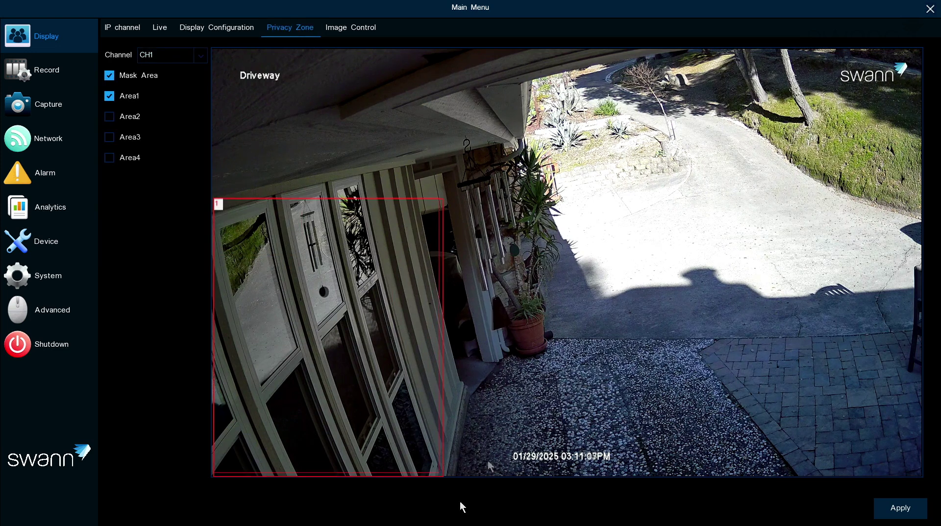
{"action": "left_click", "coordinate": [892, 508]}
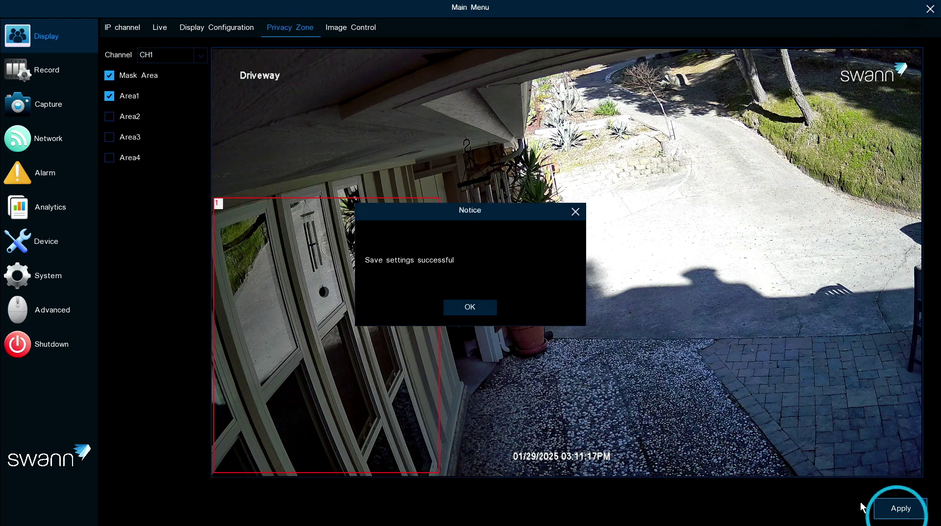
{"action": "left_click", "coordinate": [469, 308]}
{"action": "left_click", "coordinate": [48, 70]}
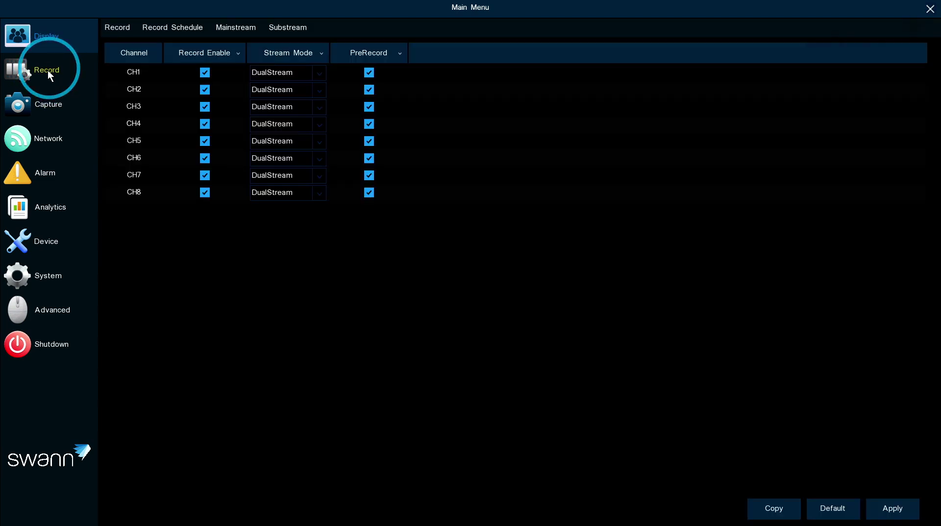
Step: Review CH1's stream mode, the weekly Record Schedule and Mainstream encoding settings
{"action": "left_click", "coordinate": [295, 73]}
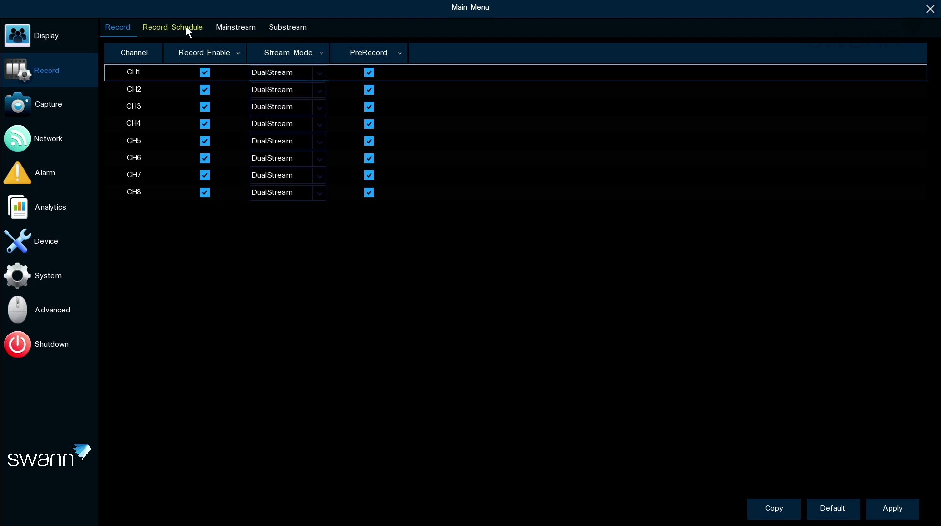
{"action": "left_click", "coordinate": [172, 27]}
{"action": "left_click", "coordinate": [216, 30]}
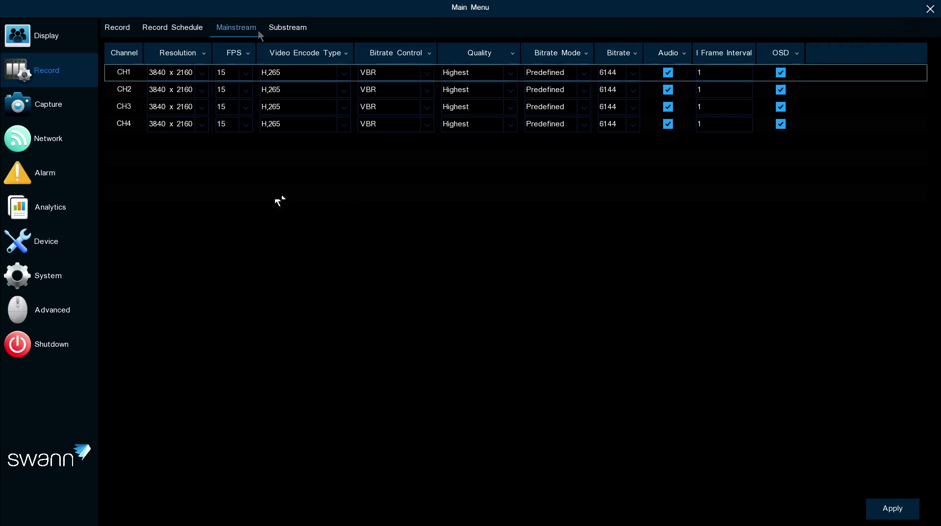
Step: Open Alarm detection and check CH1's Human & Vehicle Detection mode options
{"action": "left_click", "coordinate": [49, 173]}
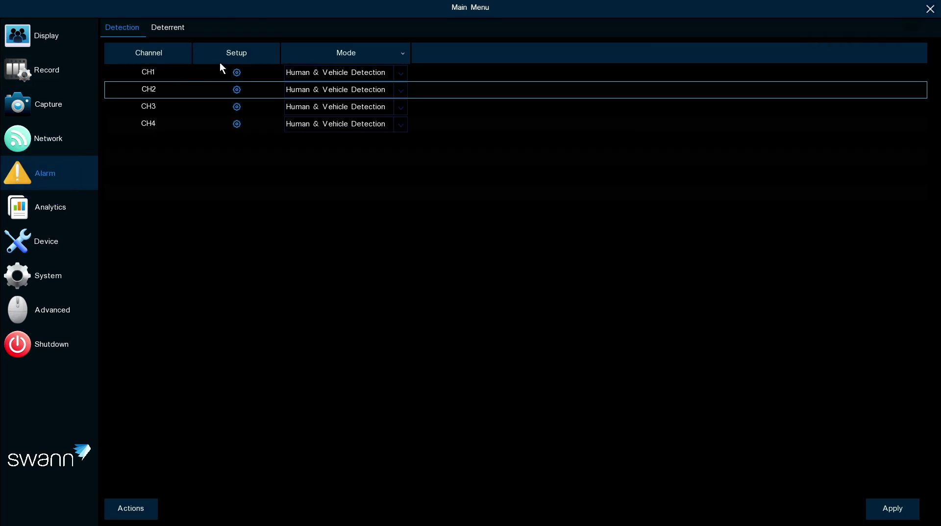
{"action": "left_click", "coordinate": [346, 72]}
{"action": "left_click", "coordinate": [345, 72]}
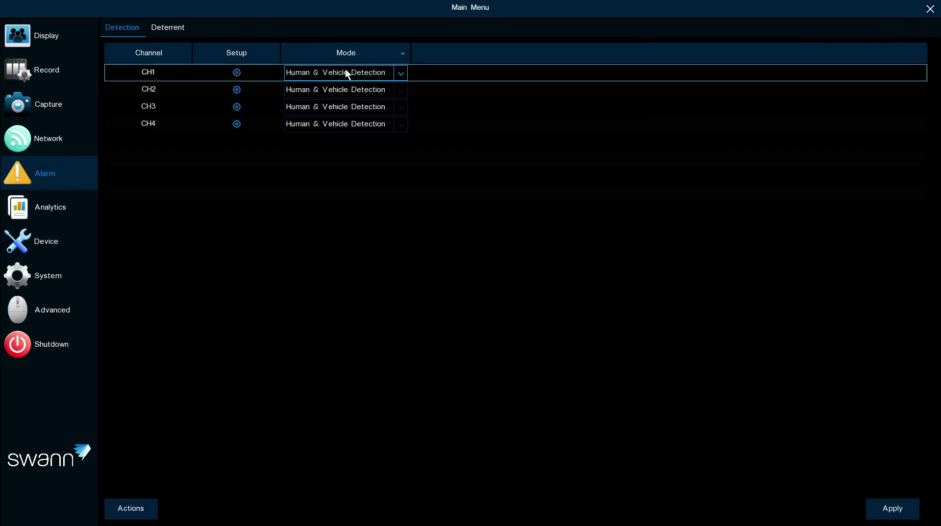
Step: Check CH1's detection setup and toggle its deterrent light
{"action": "left_click", "coordinate": [237, 73]}
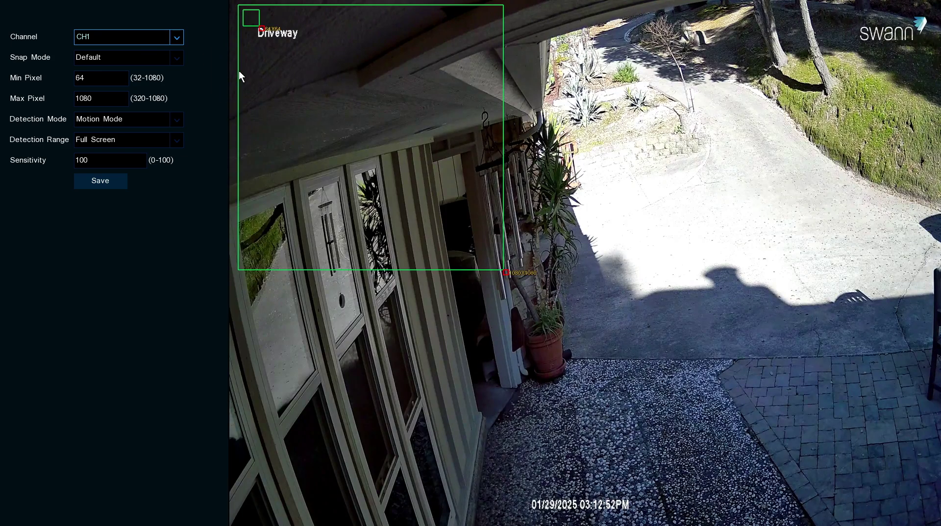
{"action": "right_click", "coordinate": [244, 73]}
{"action": "left_click", "coordinate": [168, 28]}
{"action": "left_click", "coordinate": [369, 73]}
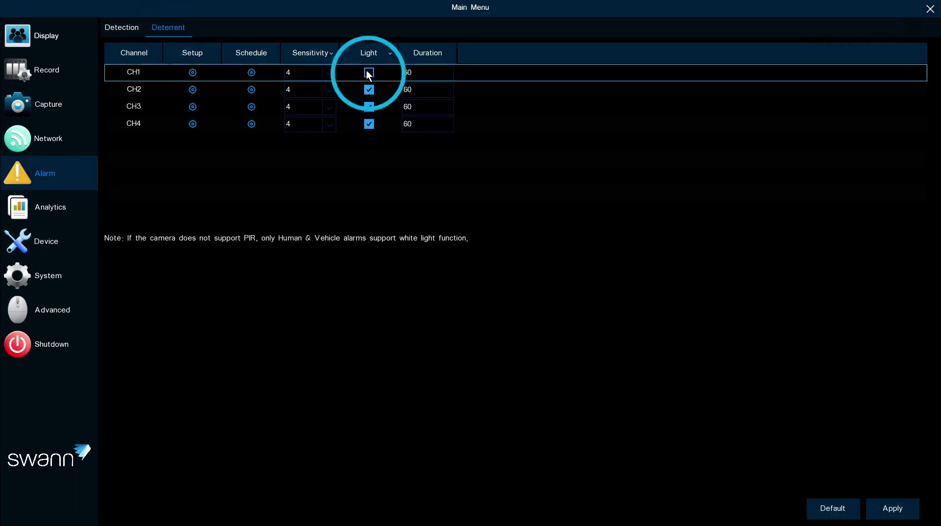
{"action": "left_click", "coordinate": [128, 29]}
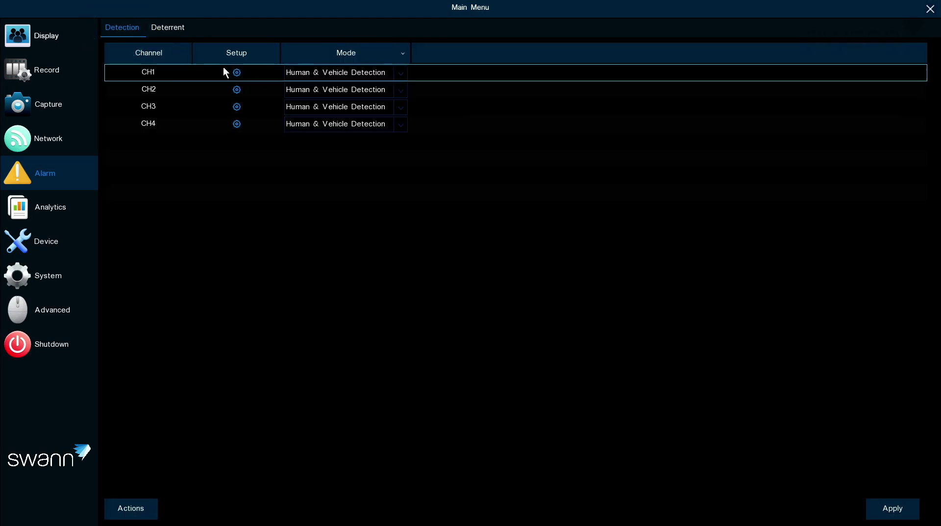
Step: Set CH1's Detection Range to Customize, dragging the region over the driveway and patio
{"action": "left_click", "coordinate": [237, 73]}
{"action": "left_click", "coordinate": [147, 140]}
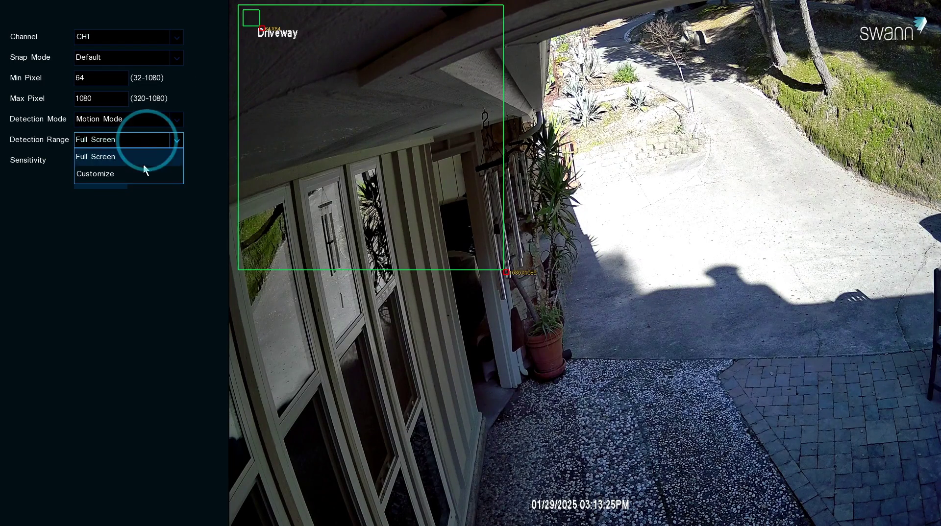
{"action": "left_click", "coordinate": [142, 176]}
{"action": "left_click", "coordinate": [398, 72]}
{"action": "left_click_drag", "start_coordinate": [404, 76], "coordinate": [630, 146]}
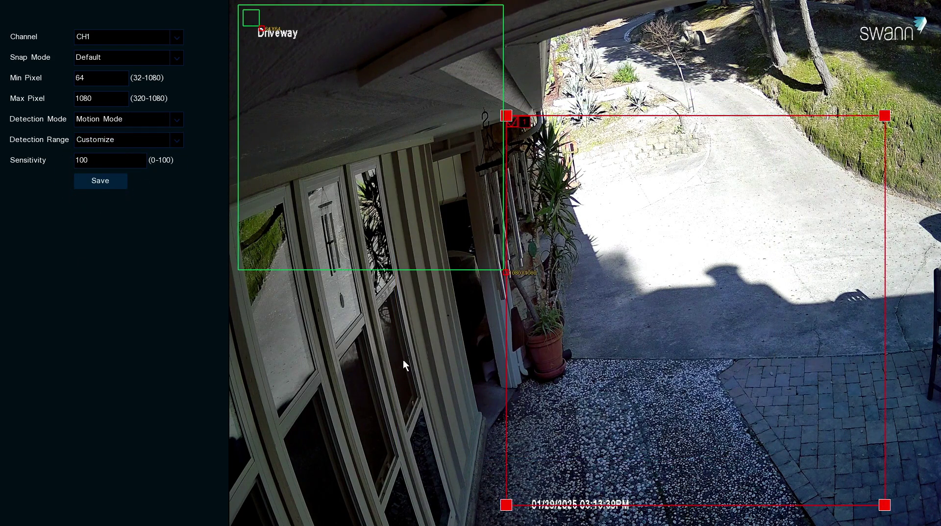
{"action": "right_click", "coordinate": [446, 390]}
{"action": "left_click", "coordinate": [52, 206]}
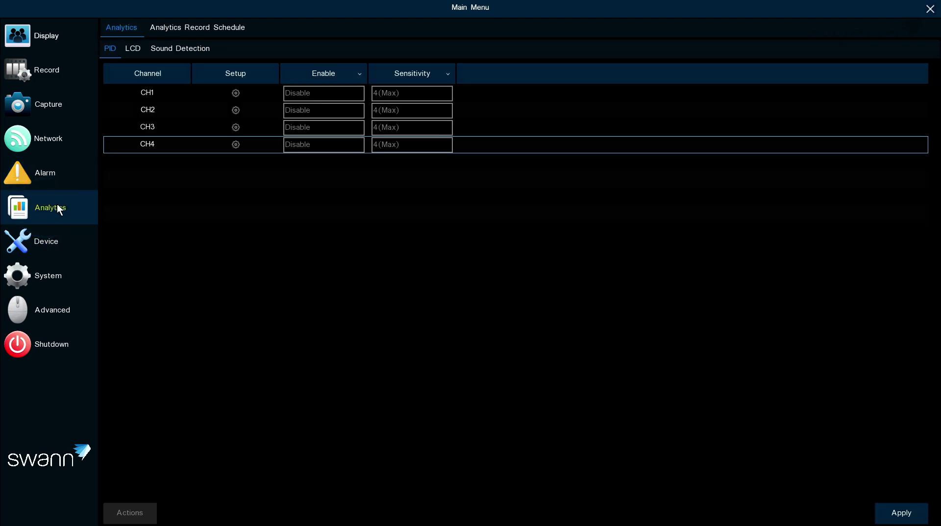
Step: Enable PID for CH1 and look over its setup
{"action": "left_click", "coordinate": [128, 50]}
{"action": "left_click", "coordinate": [315, 93]}
{"action": "left_click", "coordinate": [316, 110]}
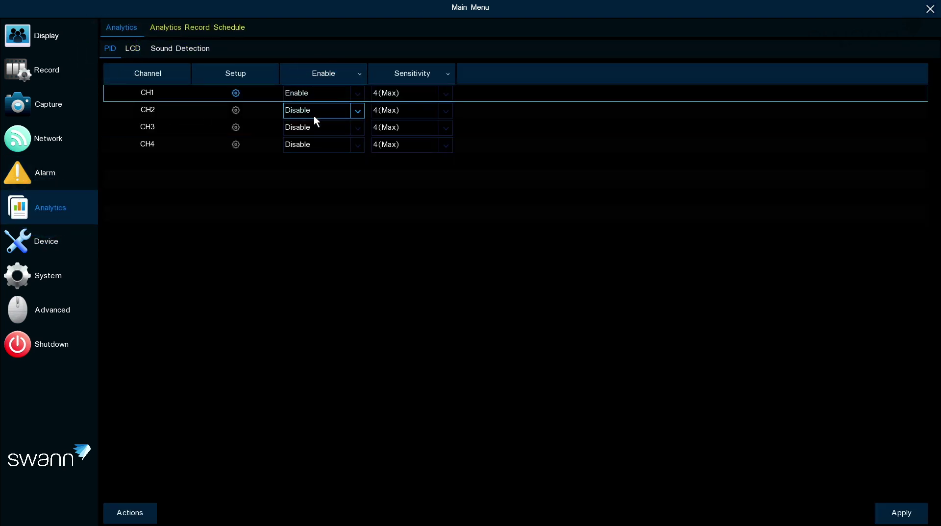
{"action": "left_click", "coordinate": [236, 93]}
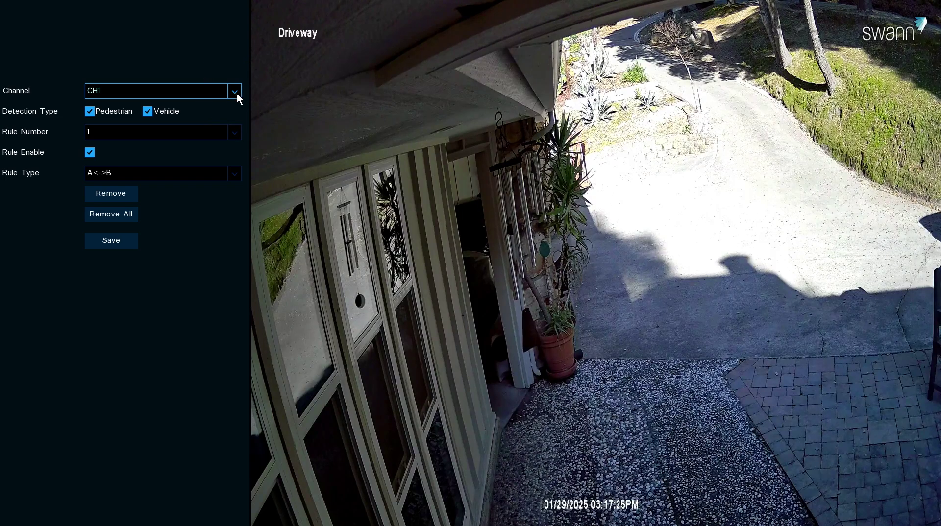
{"action": "right_click", "coordinate": [240, 97]}
Step: Enable CH1 line crossing detection with an A<->B line drawn across the driveway
{"action": "left_click", "coordinate": [133, 49]}
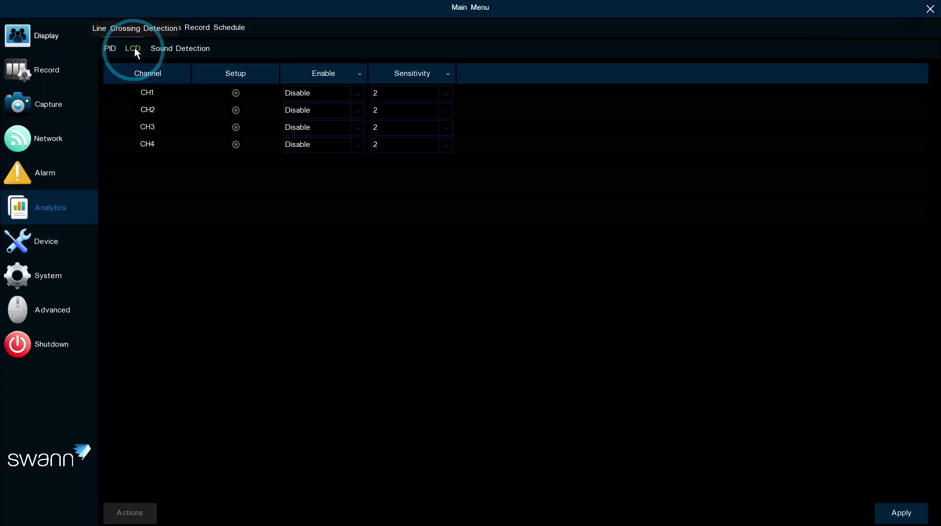
{"action": "left_click", "coordinate": [321, 95]}
{"action": "left_click", "coordinate": [321, 110]}
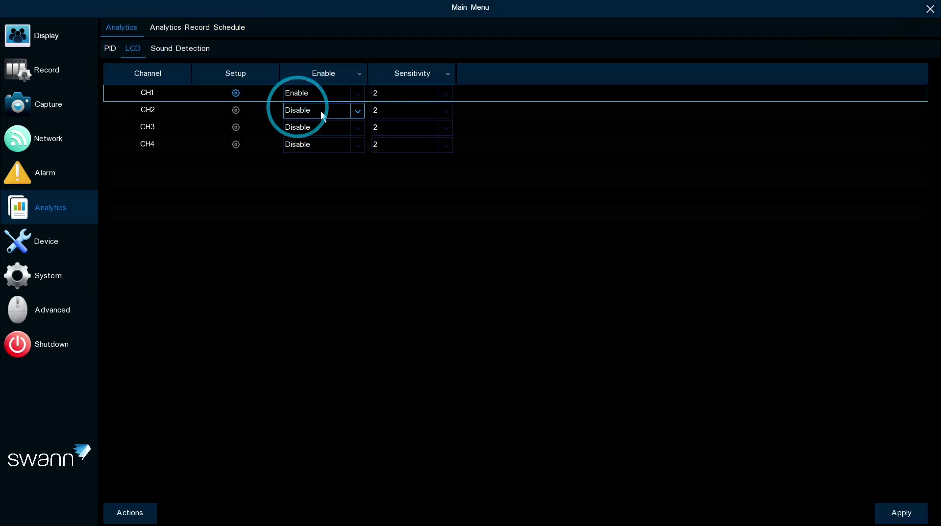
{"action": "left_click", "coordinate": [234, 93]}
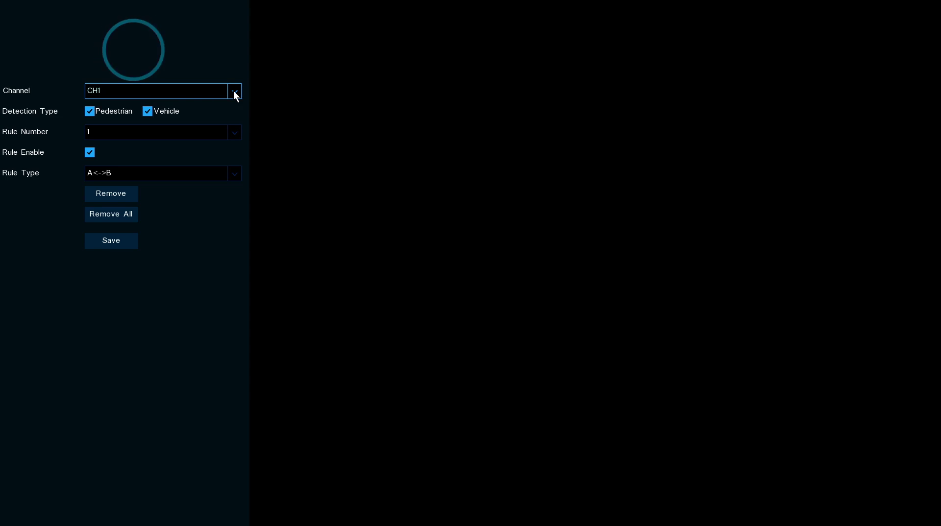
{"action": "mouse_move", "coordinate": [474, 309]}
{"action": "left_mouse_down"}
{"action": "mouse_move", "coordinate": [649, 309]}
{"action": "mouse_move", "coordinate": [915, 331]}
{"action": "left_mouse_up"}
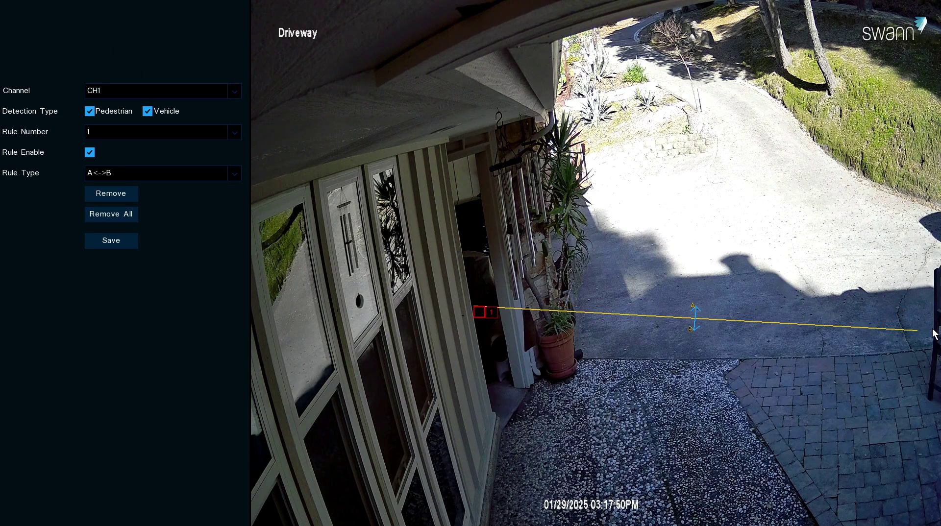
{"action": "right_click", "coordinate": [937, 336]}
Step: Enable CH1 sound detection and raise its Trigger Level to 100
{"action": "left_click", "coordinate": [181, 48]}
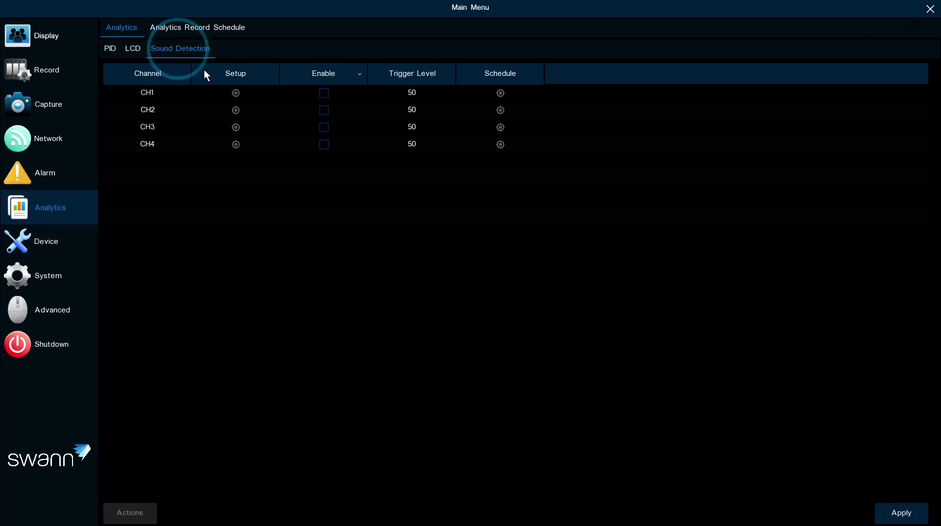
{"action": "left_click", "coordinate": [324, 93]}
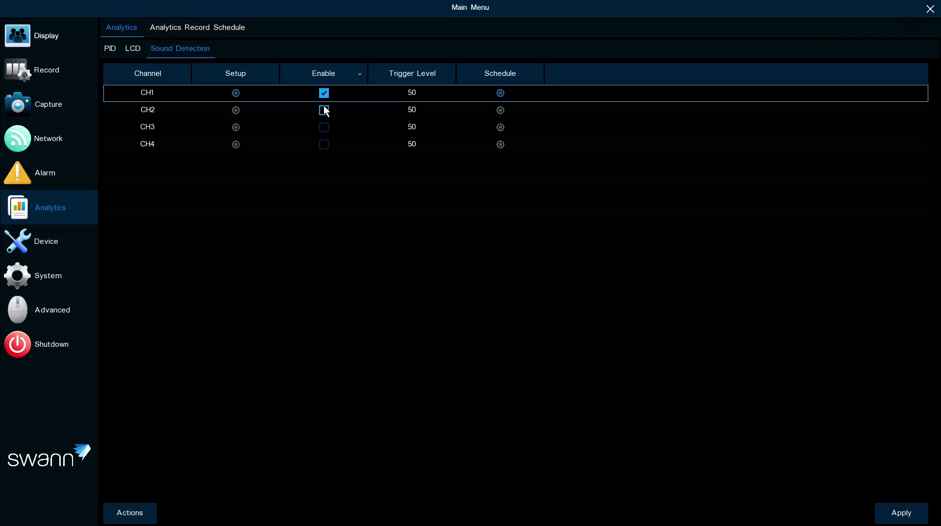
{"action": "left_click", "coordinate": [236, 93]}
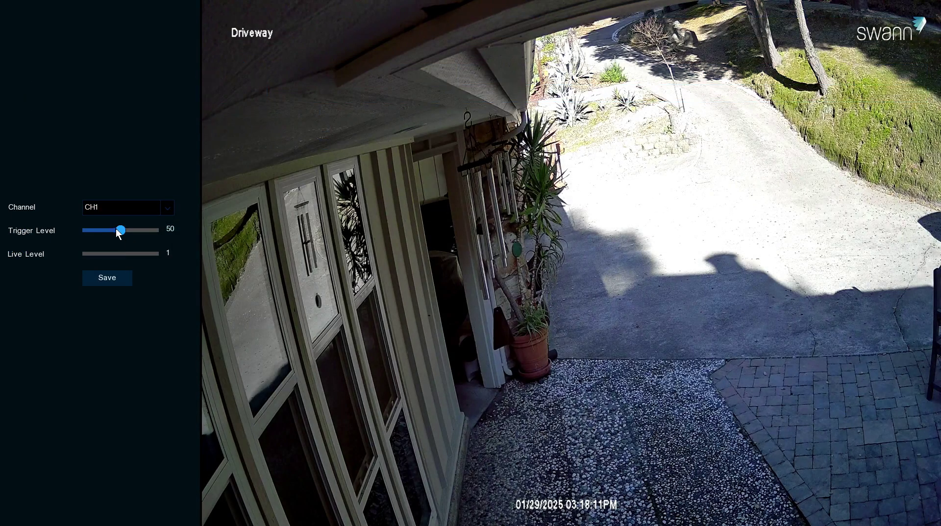
{"action": "left_click_drag", "start_coordinate": [122, 230], "coordinate": [159, 231]}
{"action": "right_click", "coordinate": [84, 295]}
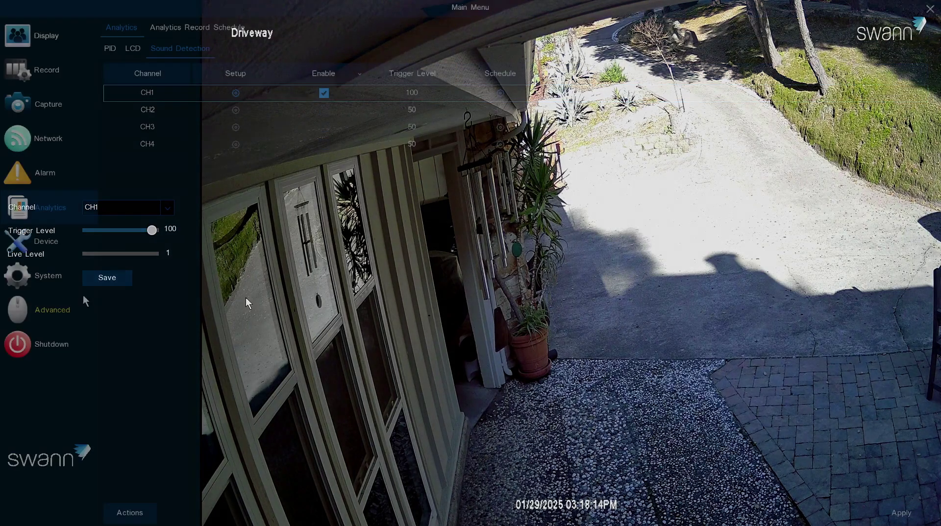
{"action": "left_click", "coordinate": [44, 277]}
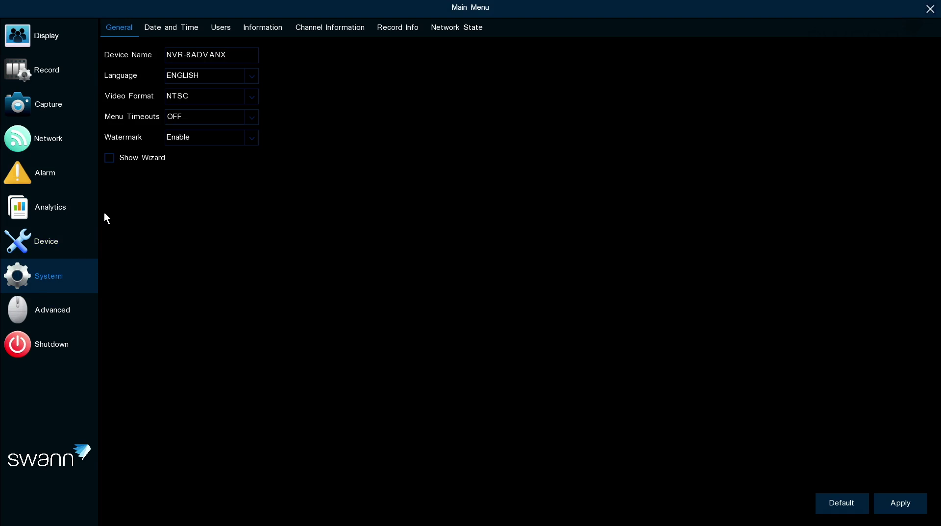
Step: Step through General's Device Name, Language and Video Format fields
{"action": "key", "text": "Down"}
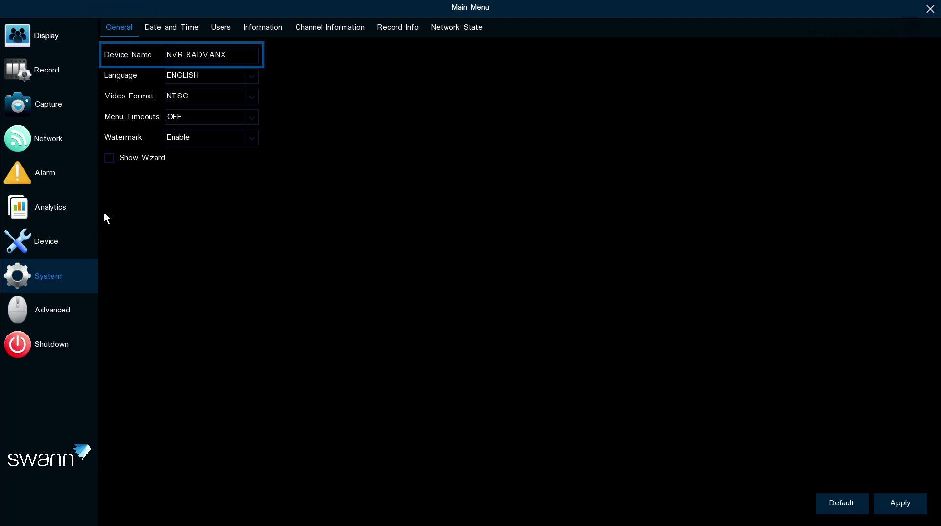
{"action": "key", "text": "Down"}
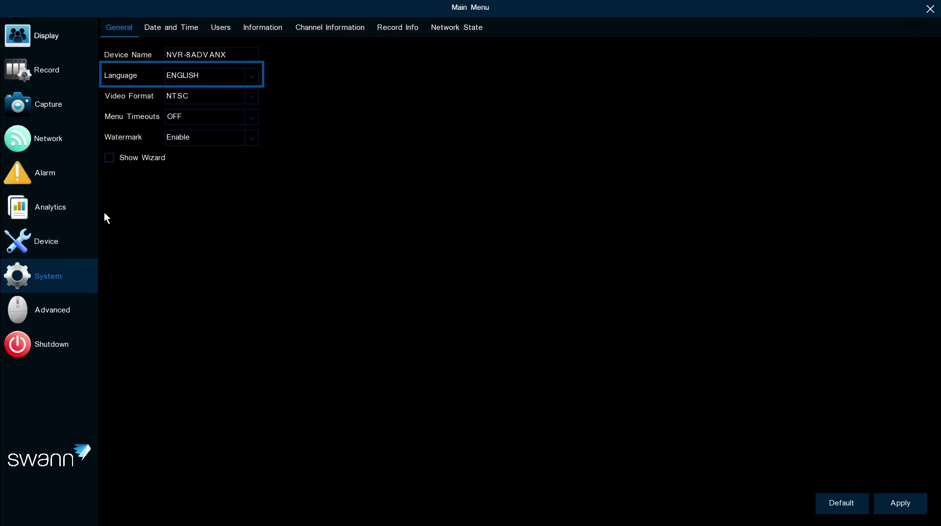
{"action": "key", "text": "Down"}
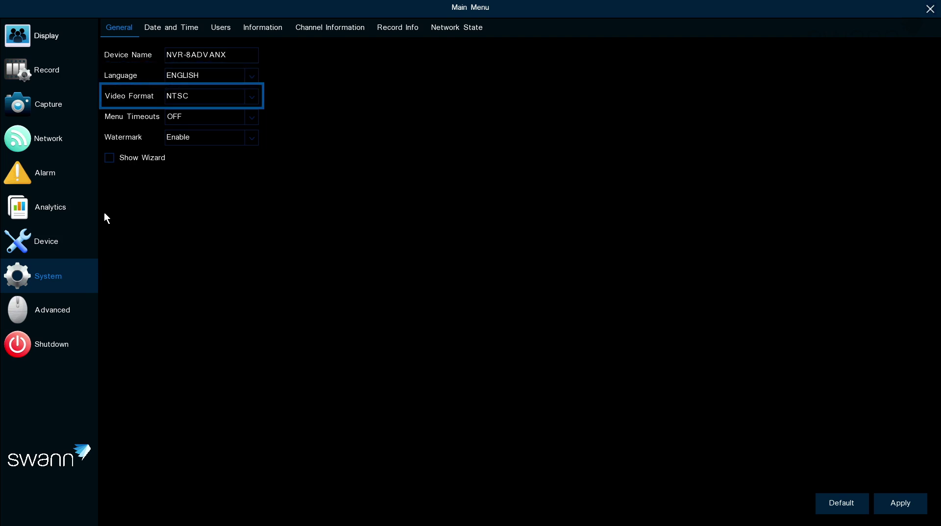
Step: View the Date and Time and Information tabs, then exit to the live view
{"action": "left_click", "coordinate": [173, 26]}
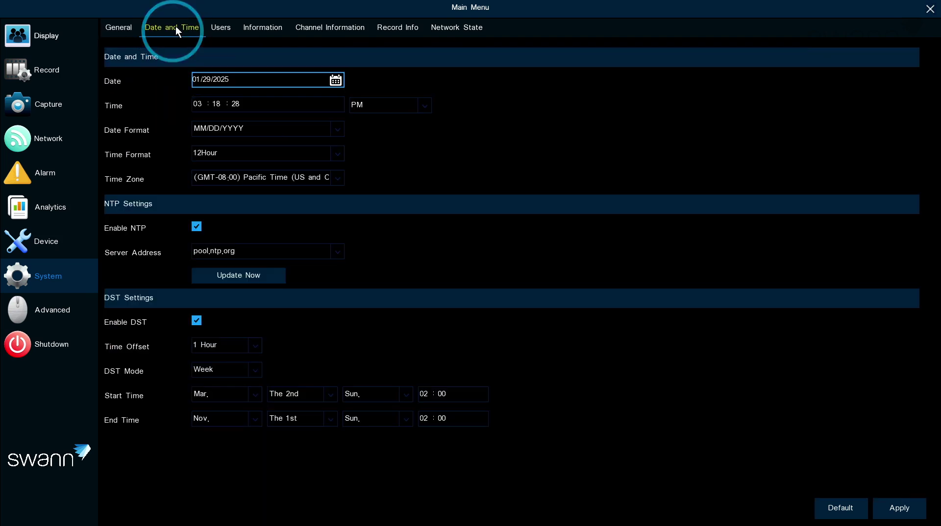
{"action": "left_click", "coordinate": [259, 28]}
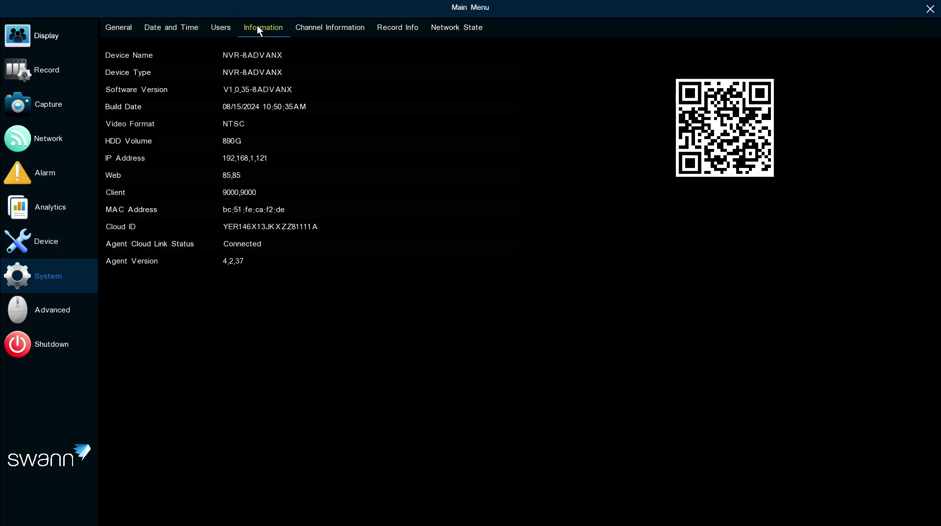
{"action": "right_click", "coordinate": [150, 326]}
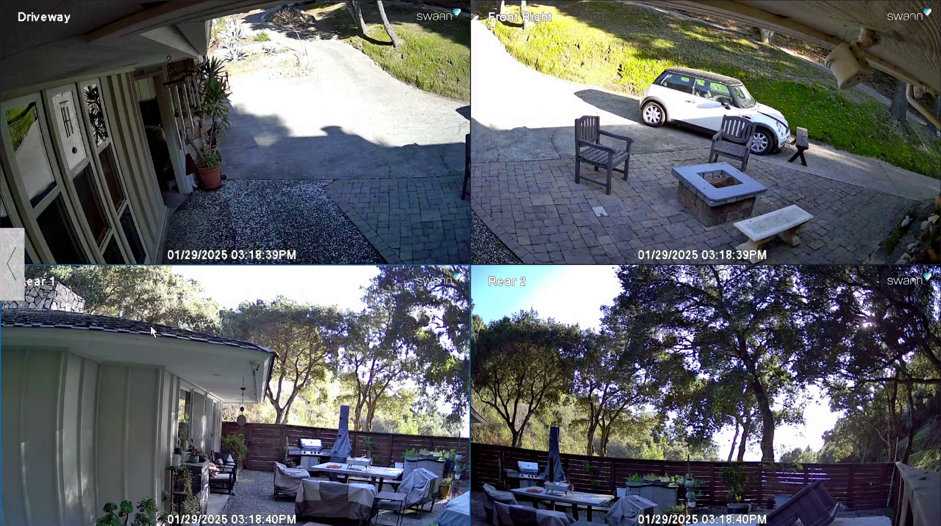
Step: Bring up the Shutdown prompt from the Start menu and confirm the Shutdown option
{"action": "left_click", "coordinate": [97, 417]}
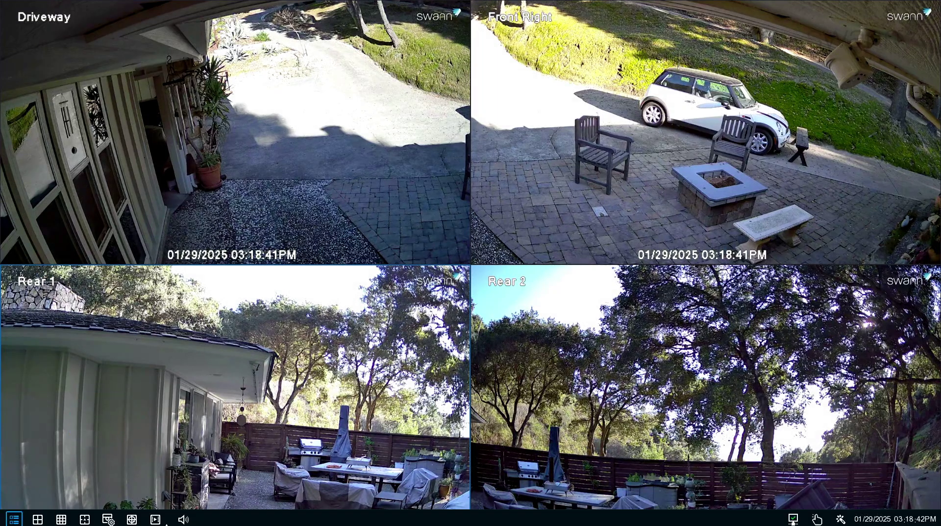
{"action": "left_click", "coordinate": [15, 519]}
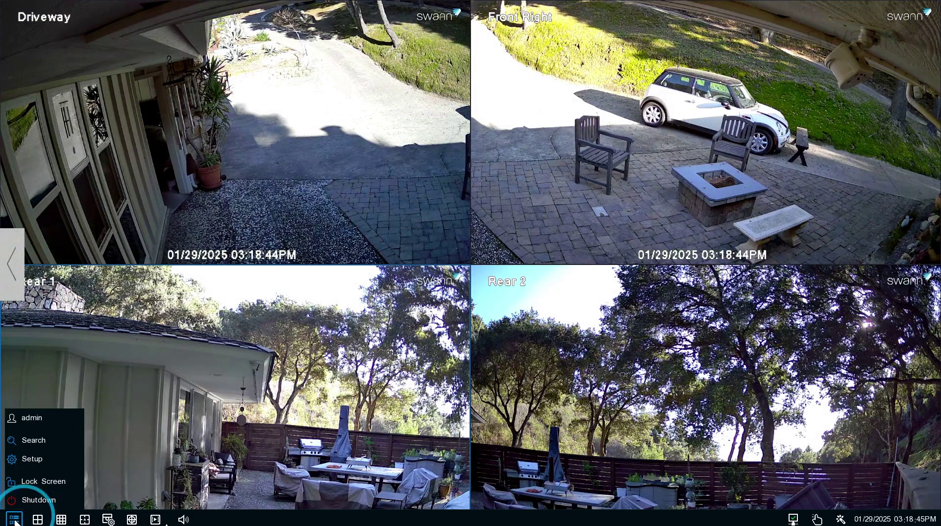
{"action": "left_click", "coordinate": [34, 499]}
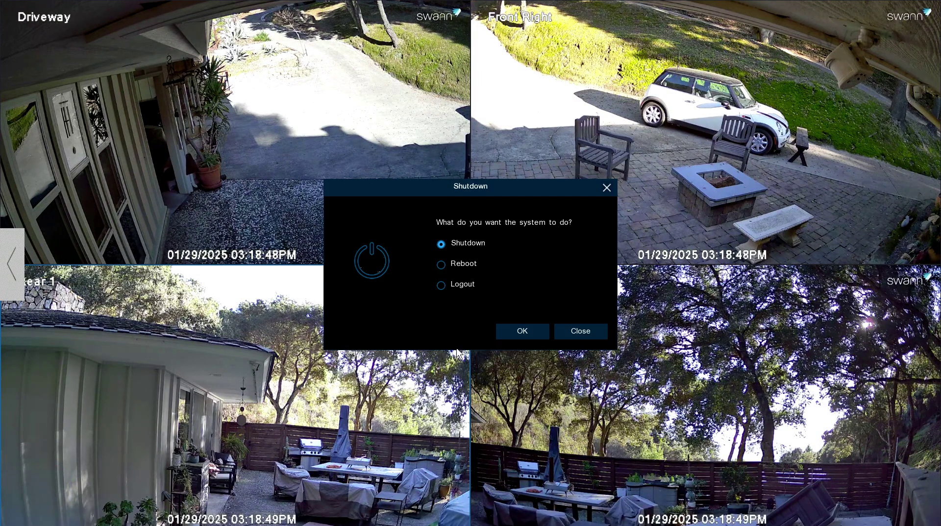
{"action": "left_click", "coordinate": [527, 329]}
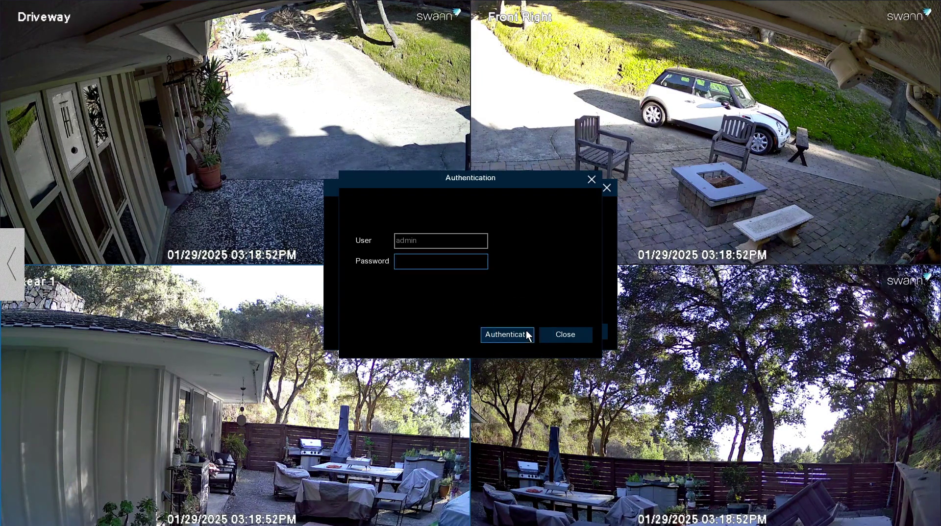
Step: Enter the account password in Authentication and confirm the shutdown
{"action": "left_click", "coordinate": [426, 259]}
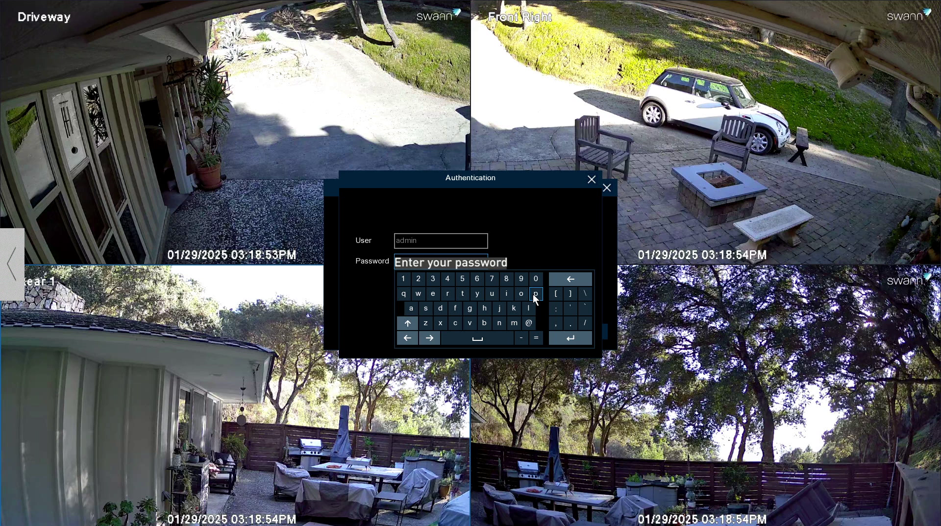
{"action": "type", "text": "******"}
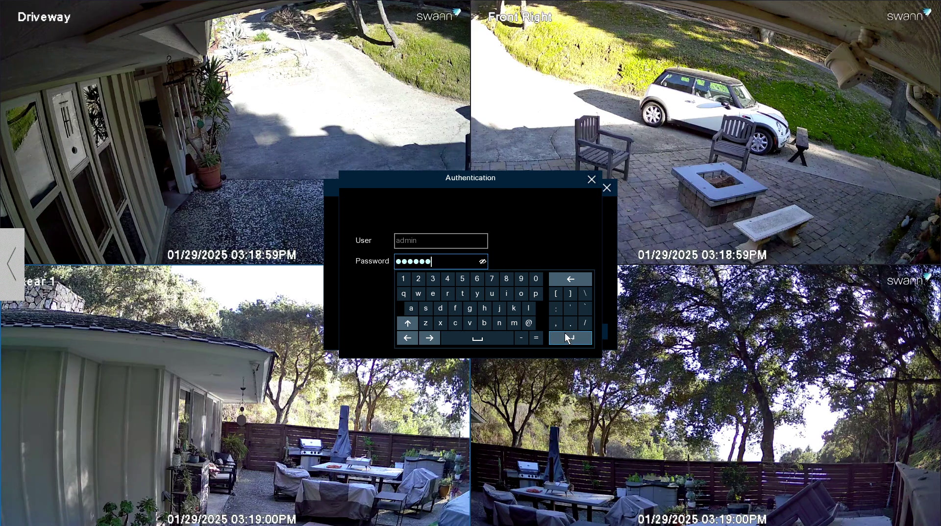
{"action": "left_click", "coordinate": [565, 333]}
{"action": "left_click", "coordinate": [510, 334]}
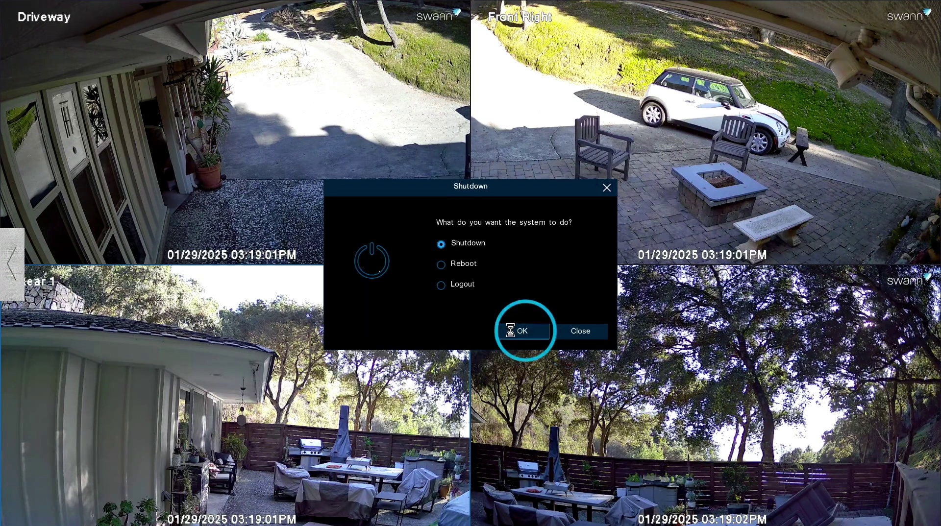